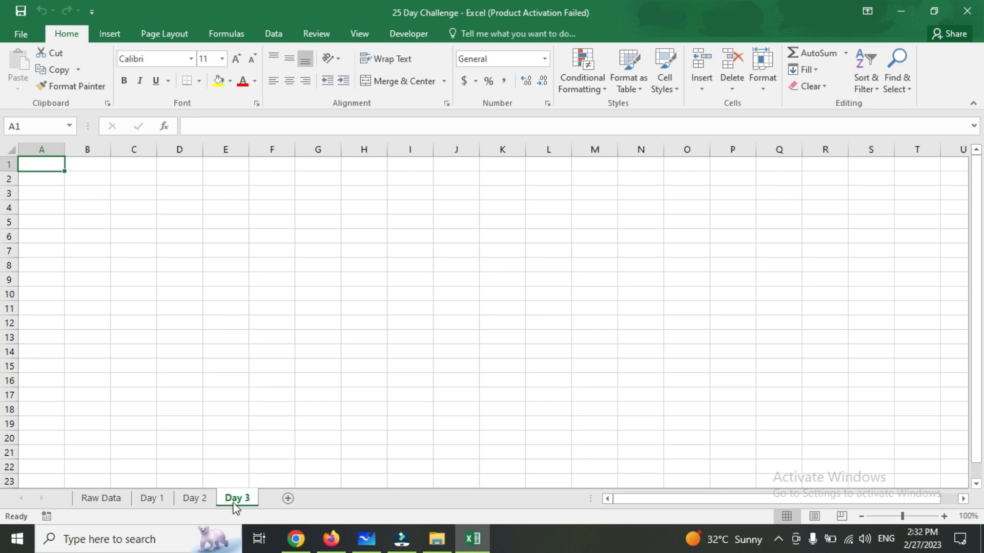
Copy the order table from the Raw Data sheet into Day 3 at cell A1 and autofit its column widths.
left_click(124, 505)
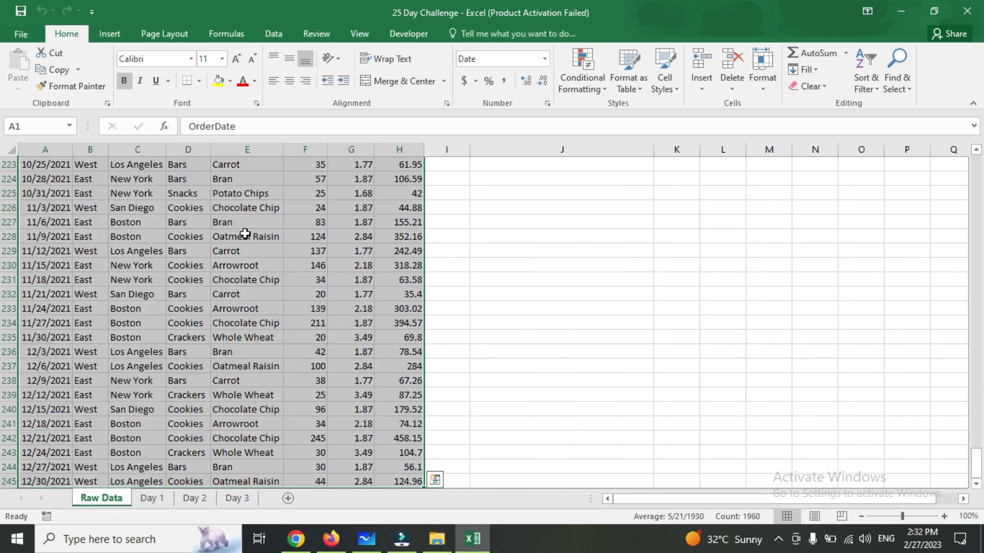
key("ctrl+c")
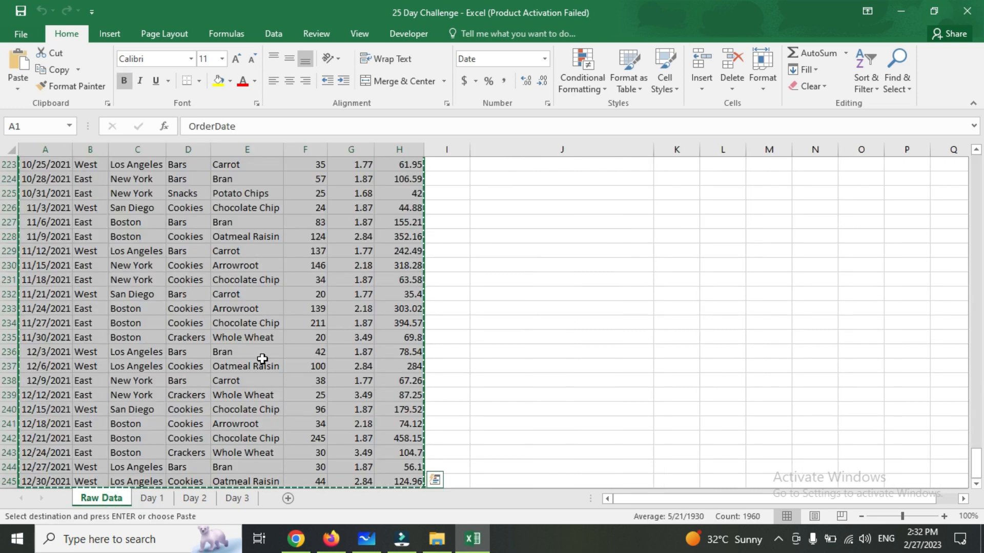
left_click(233, 503)
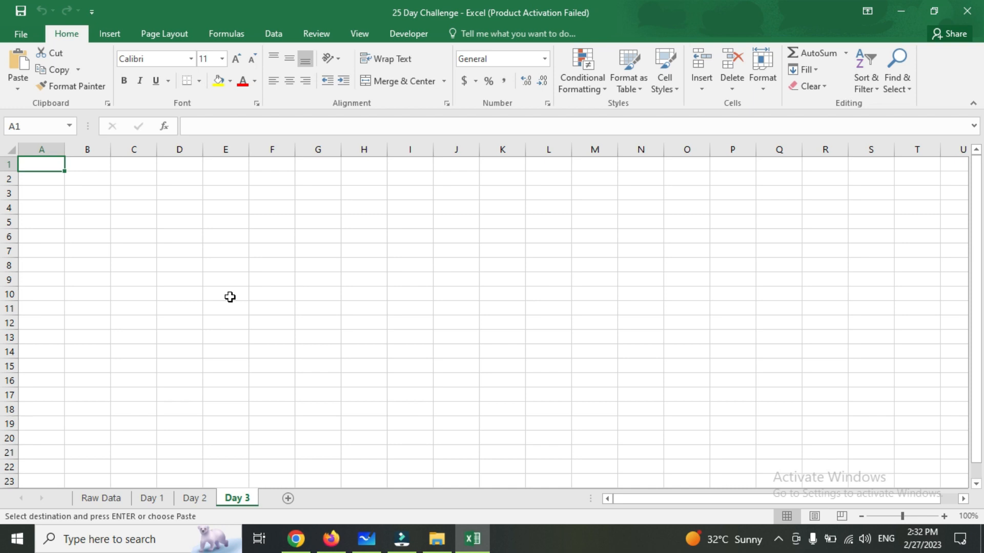
key("ctrl+v")
key("alt+h")
key("o")
key("i")
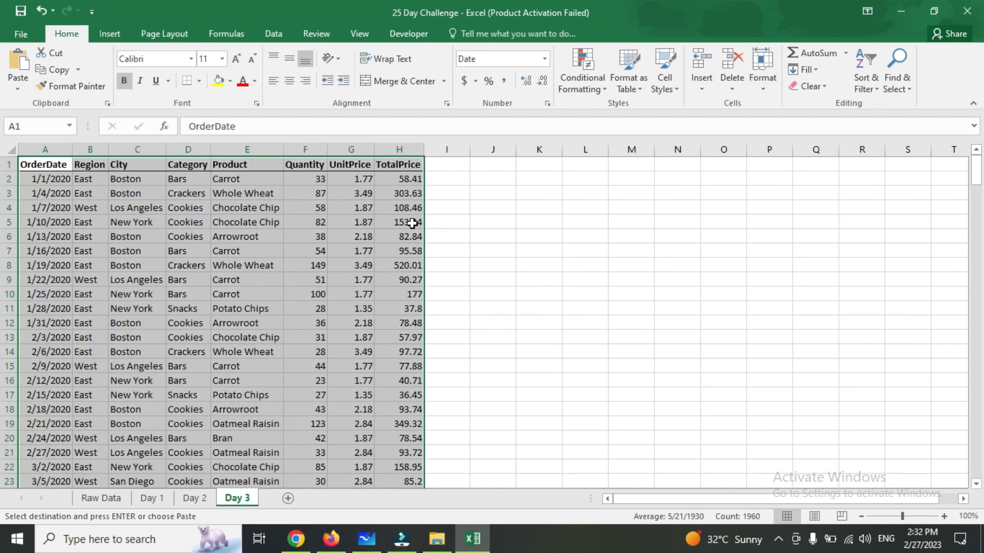
Enter the formula =COUNT(F2:F245) in cell I2 to count the Quantity entries.
left_click(440, 180)
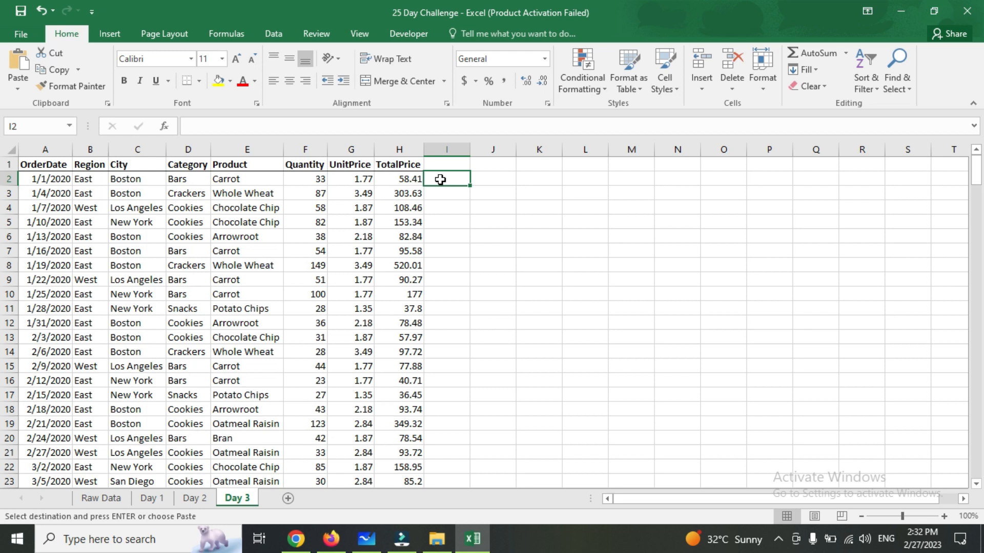
type("=cou")
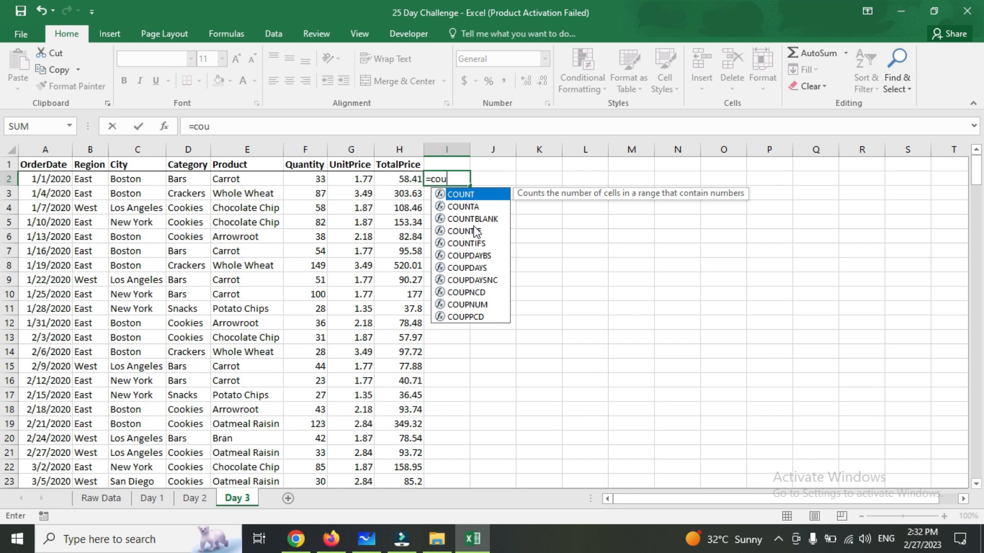
double_click(493, 199)
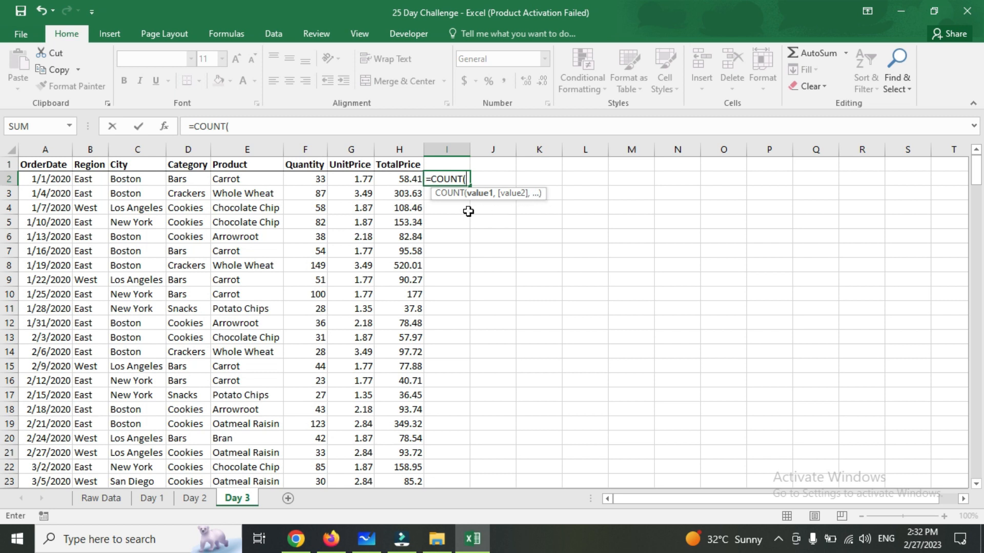
left_click(319, 177)
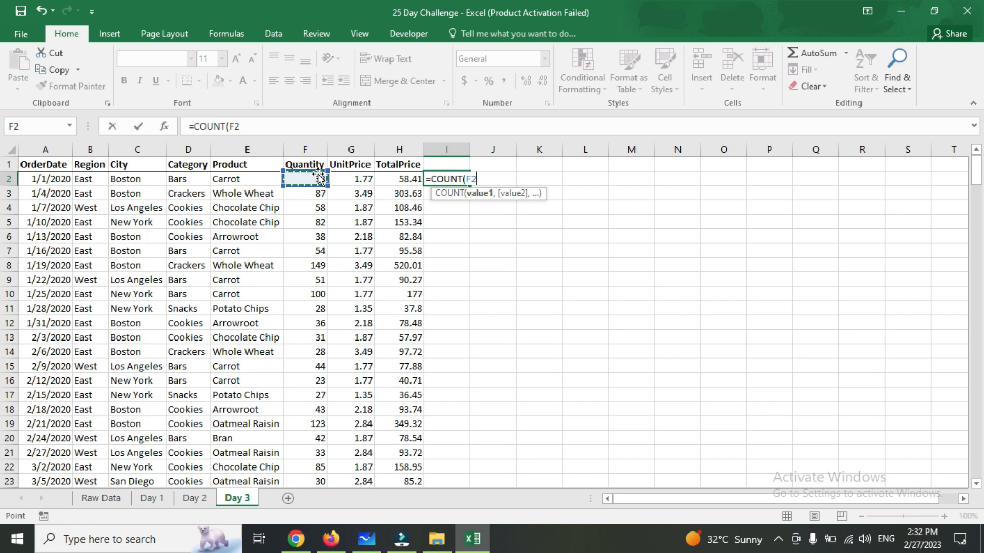
key("ctrl+shift+Down")
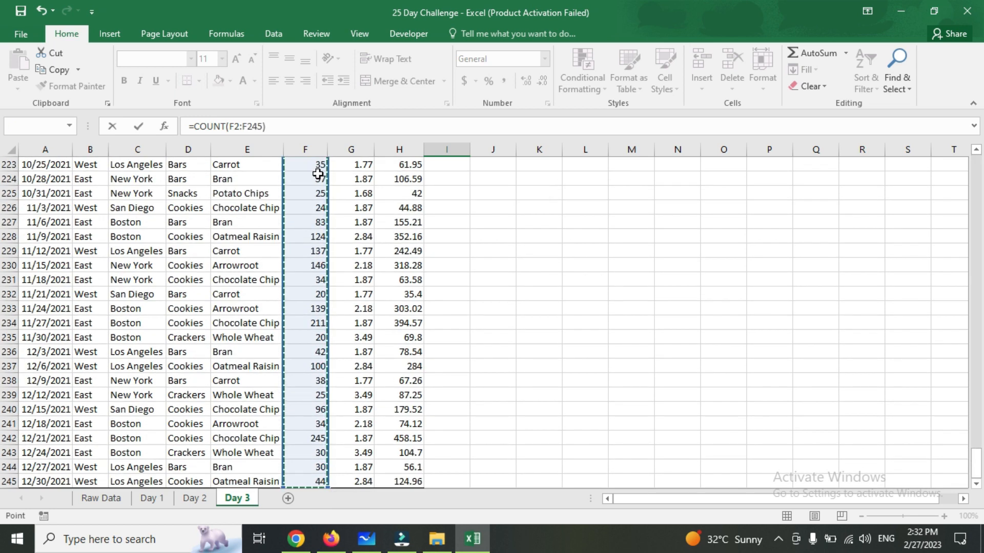
key("Return")
key("Up")
key("Up")
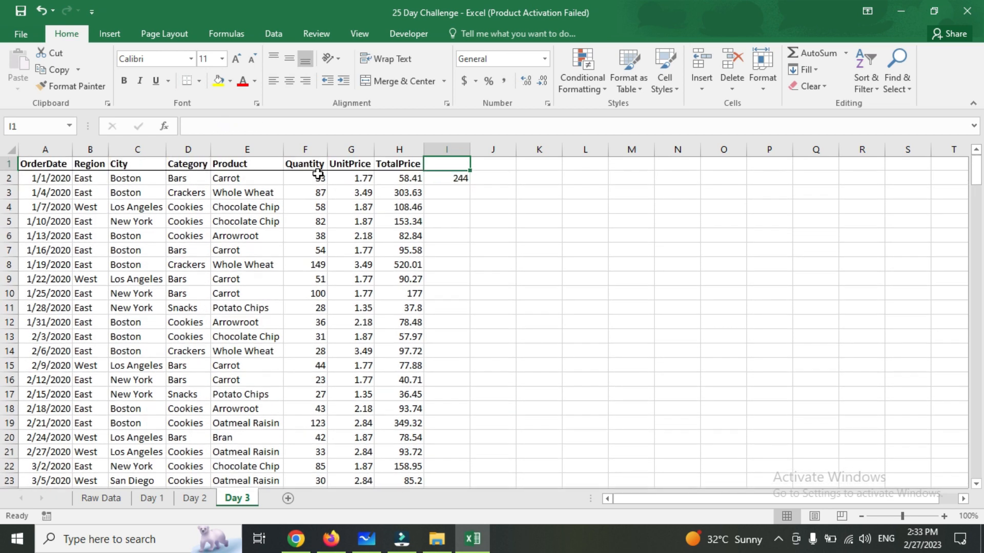
Check the count in I2 against the number of filled cells in the TotalPrice column.
key("Down")
key("Left")
key("Down")
key("Right")
key("Up")
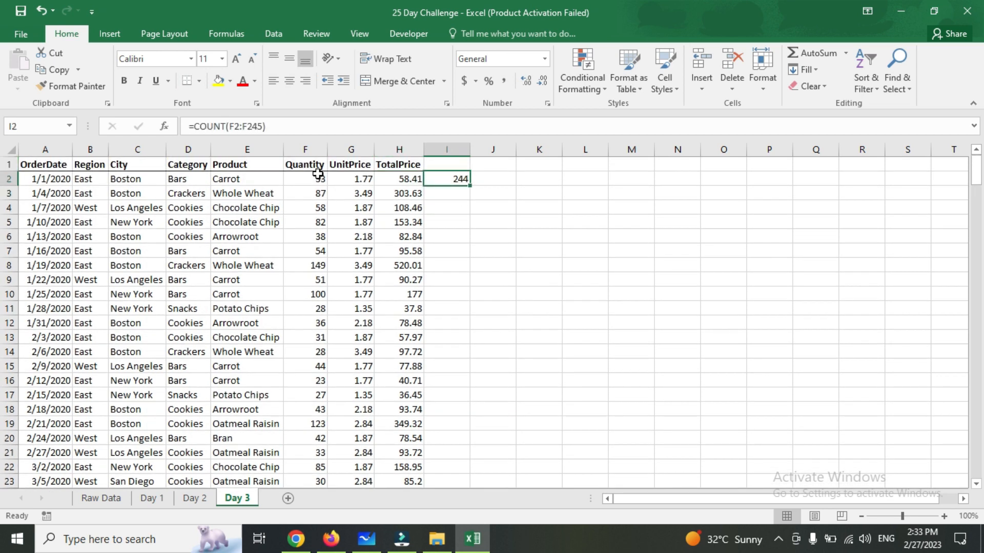
key("Left")
key("Down")
key("ctrl+Down")
key("Left")
key("Right")
key("ctrl+Up")
key("Down")
key("ctrl+shift+Down")
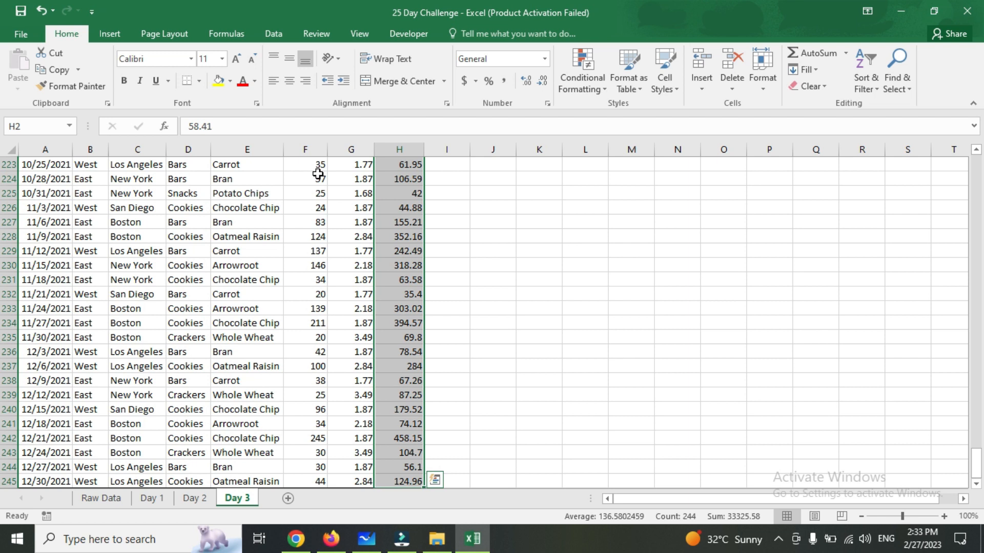
key("ctrl+Up")
key("Down")
key("Right")
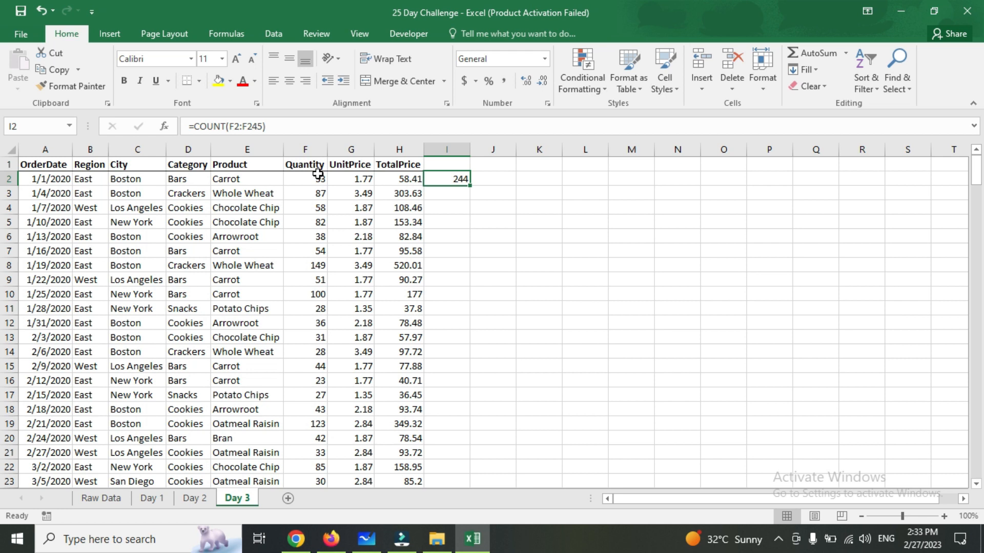
Add the header Count in cell I1 and the header countif in cell J1.
key("Up")
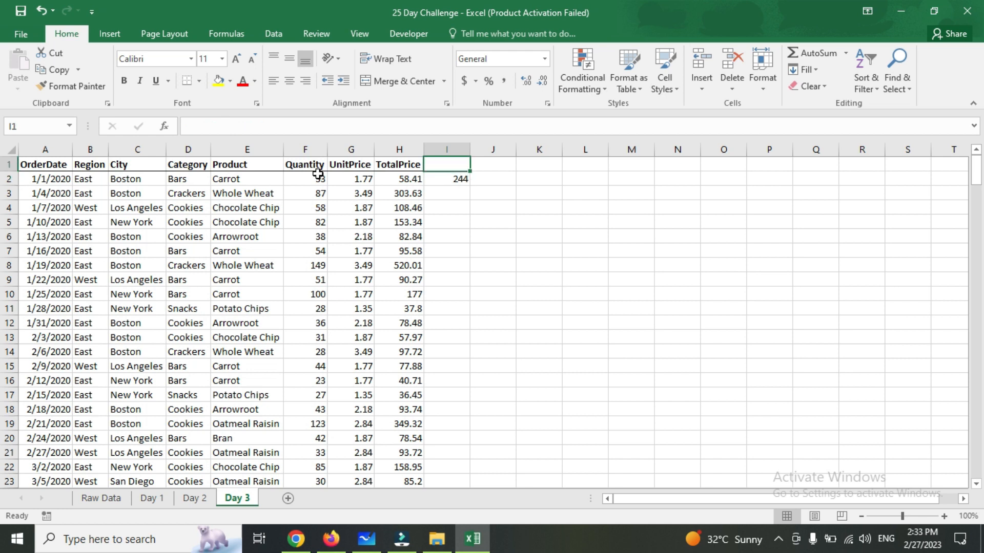
type("Count")
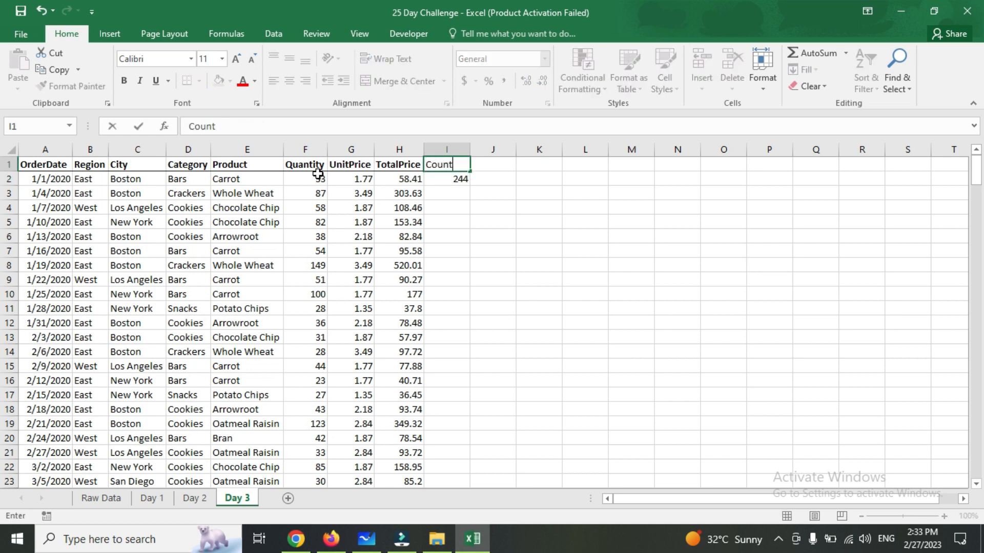
key("Tab")
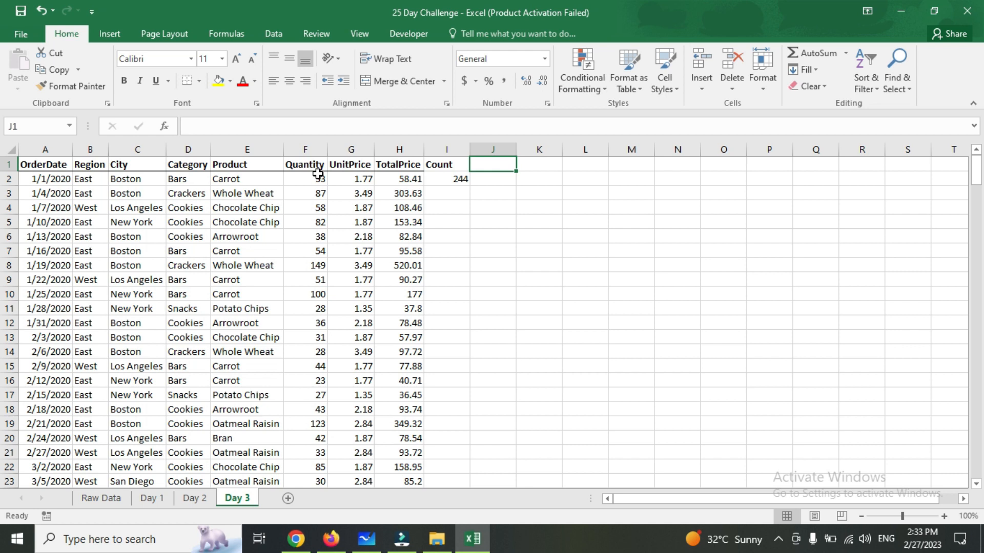
type("countif")
key("Return")
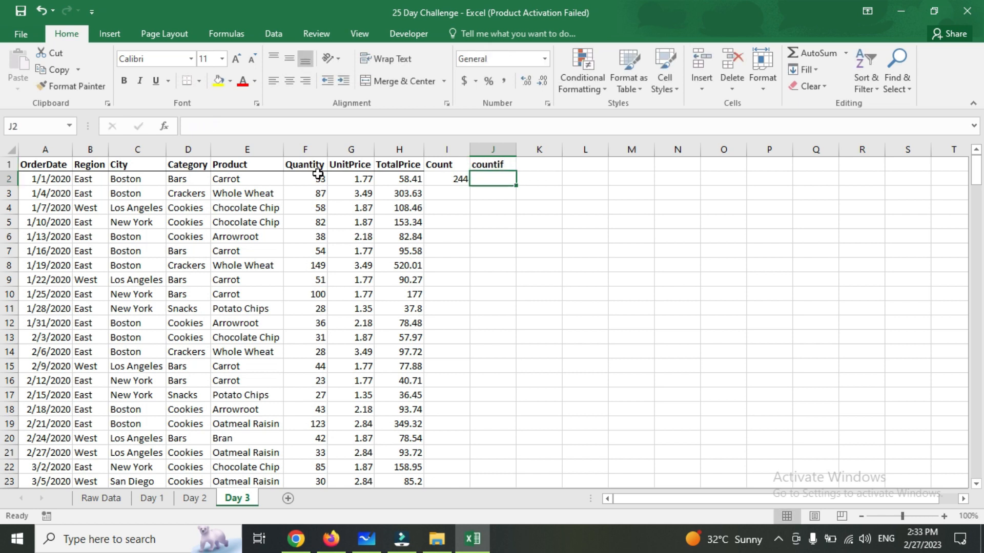
Begin a COUNTIF formula in cell J2 under the countif header.
type("=coun")
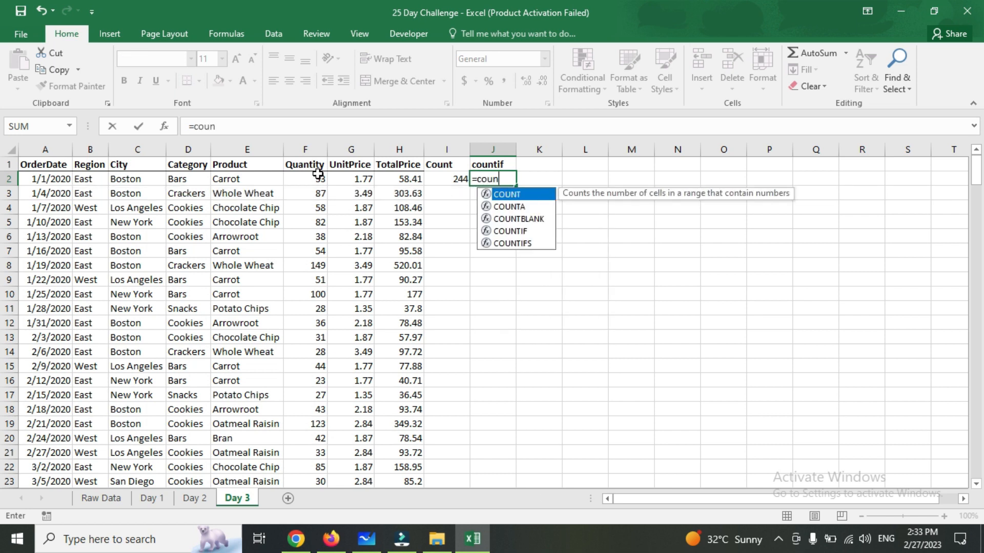
key("Down")
key("Down")
key("Down")
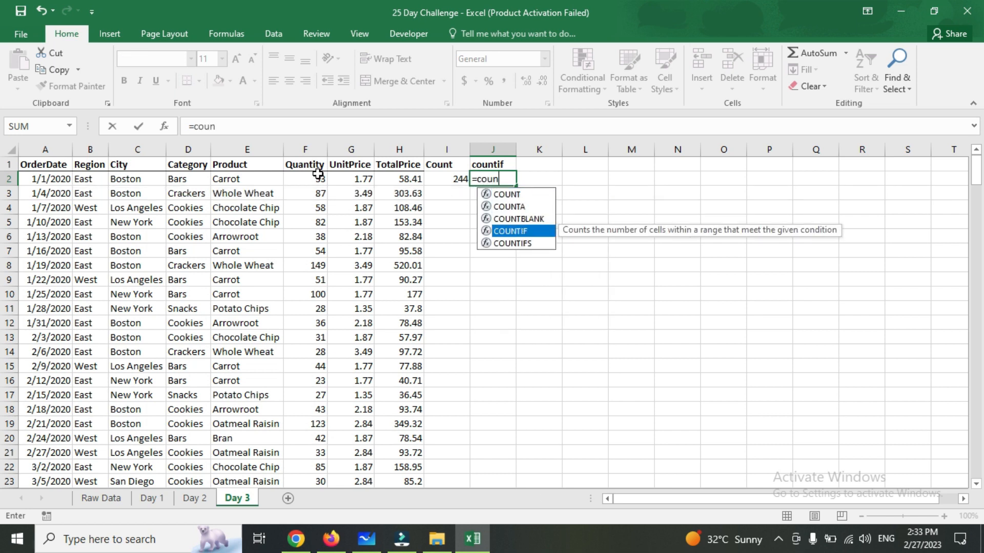
key("Tab")
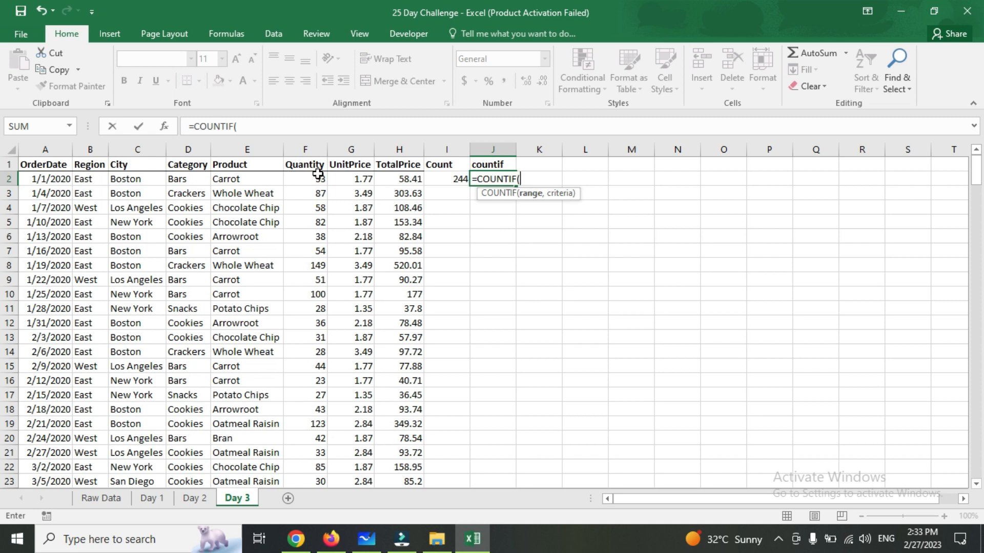
Switch to Microsoft Whiteboard, add the line "Countif = Count + If" below the Day 3 text, and highlight its explanation.
left_click(367, 539)
left_click(519, 254)
left_click(495, 228)
key("Return")
type("Count")
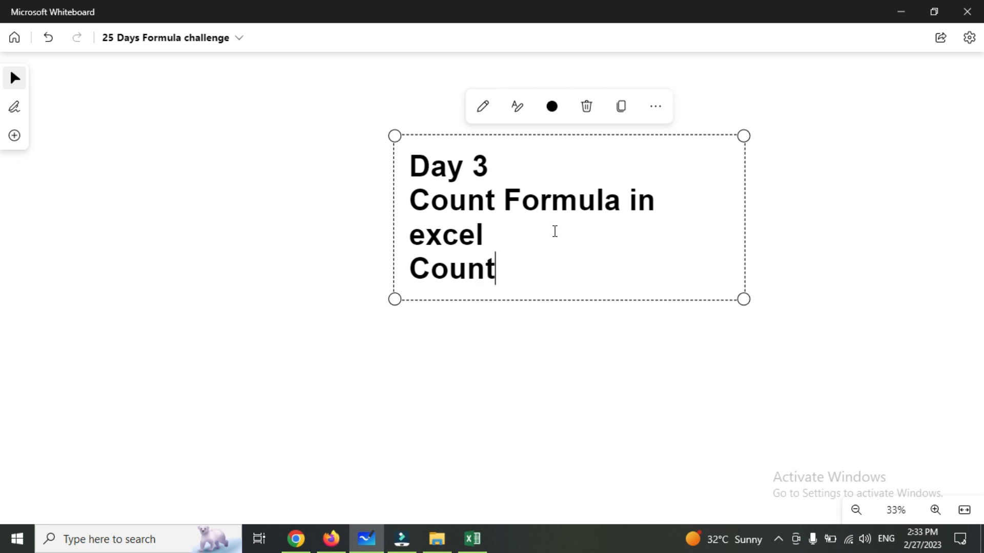
key("BackSpace")
type("if = ")
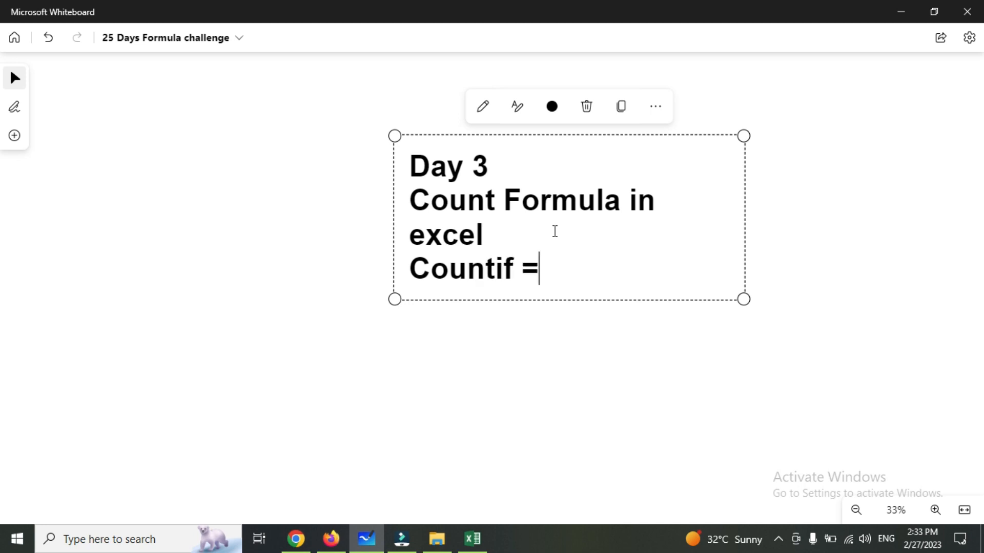
type("Count ")
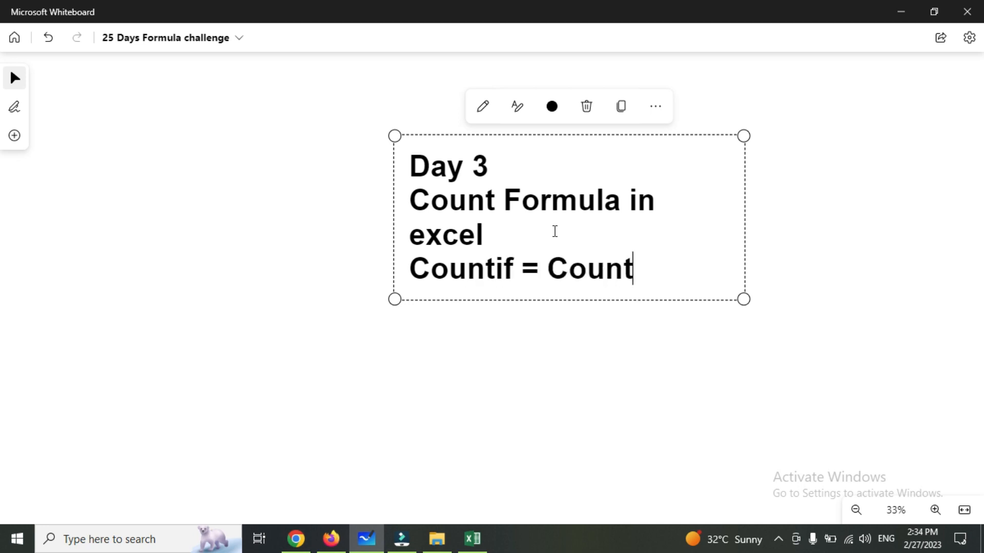
type("+ If")
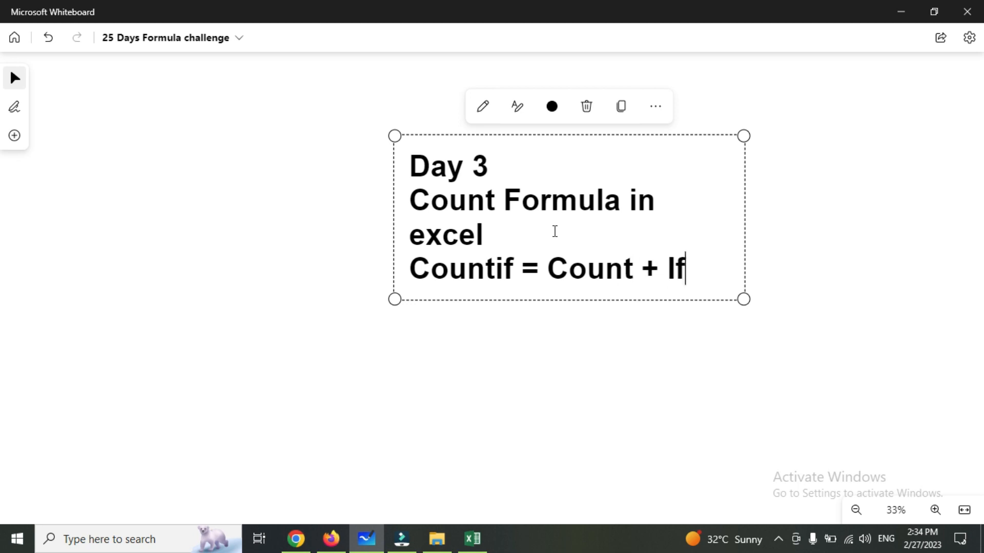
left_click_drag(690, 262, 568, 263)
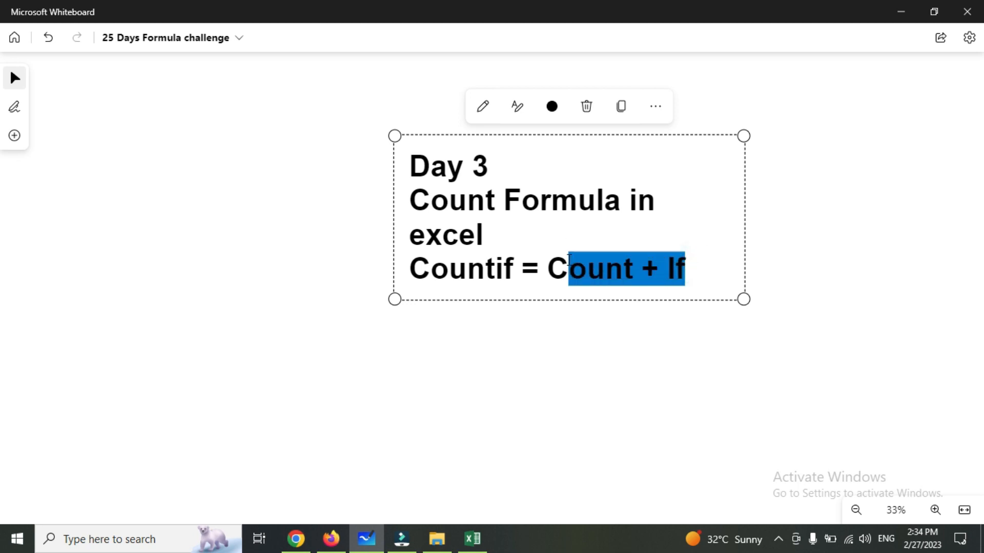
Switch back to Excel and complete the J2 formula as =COUNTIF(E2:E245,$E$2) to count the Carrot entries.
key("alt+Tab")
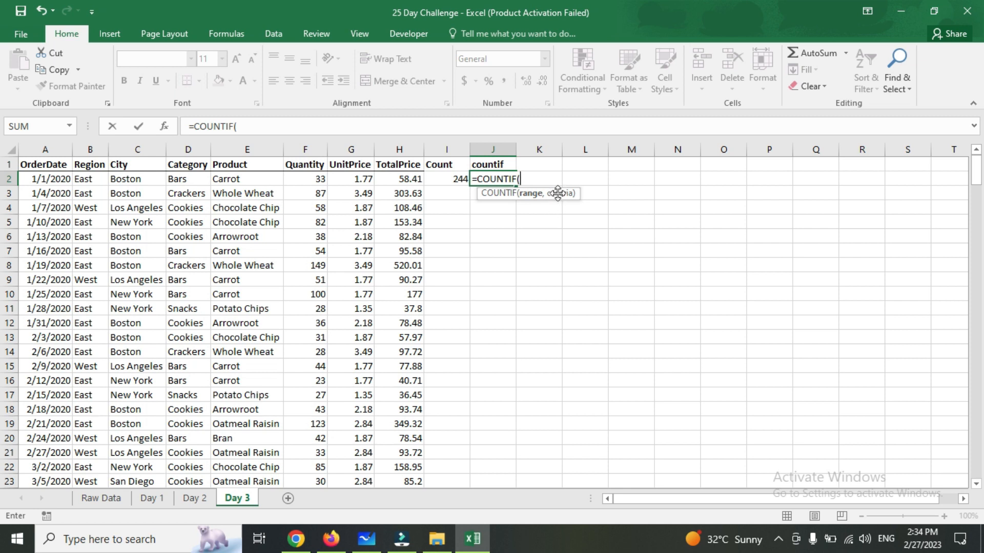
left_click(246, 176)
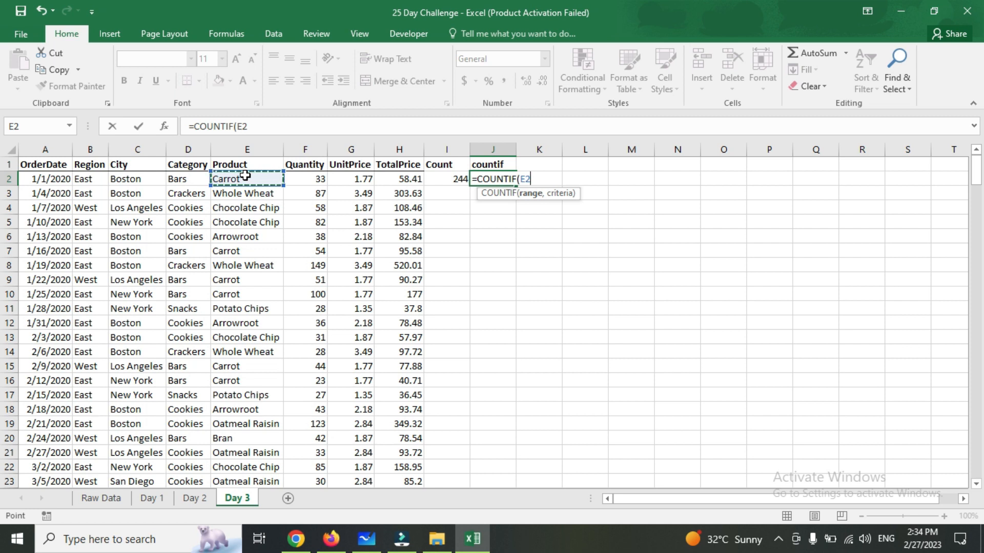
key("ctrl+shift+Down")
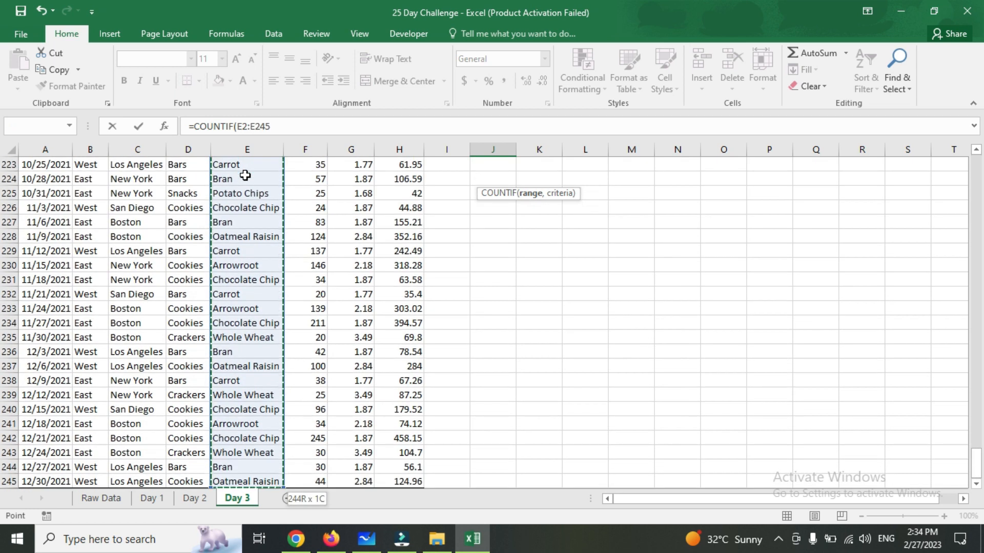
type(",")
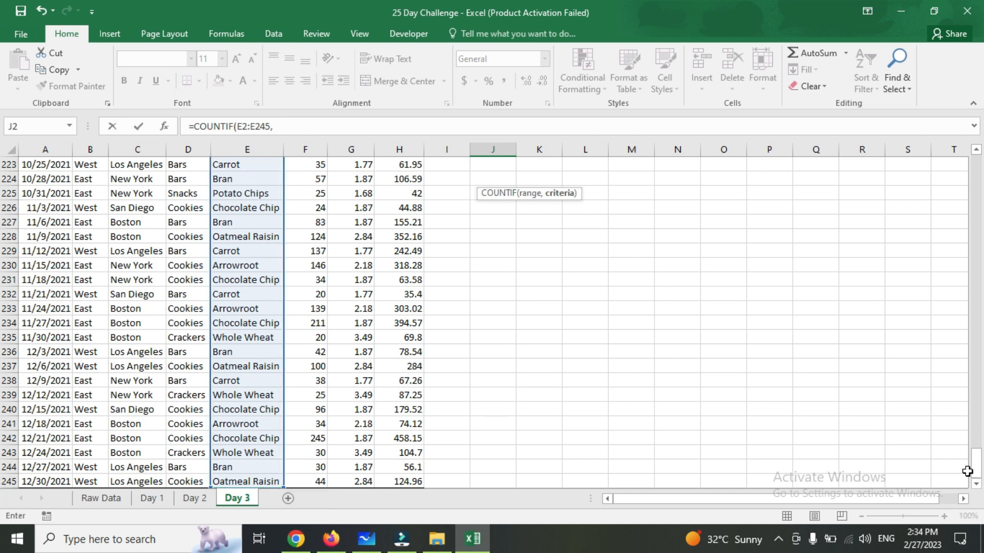
left_click_drag(976, 463, 979, 164)
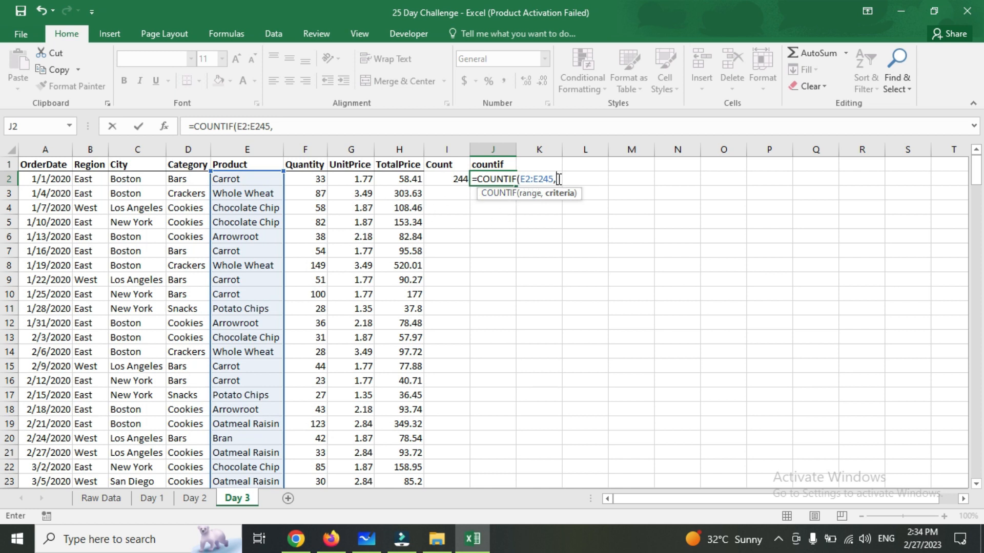
left_click(263, 180)
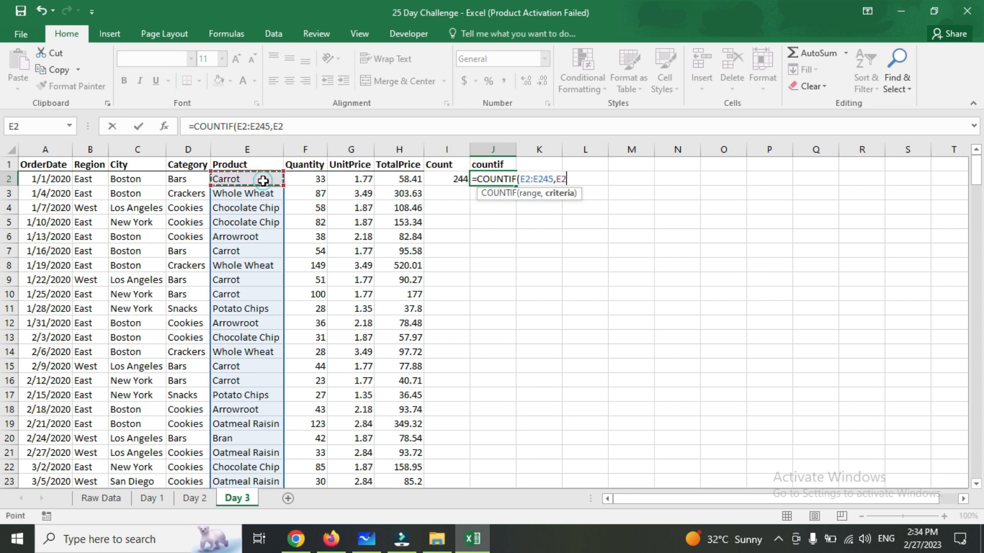
key("F4")
type(")")
key("Return")
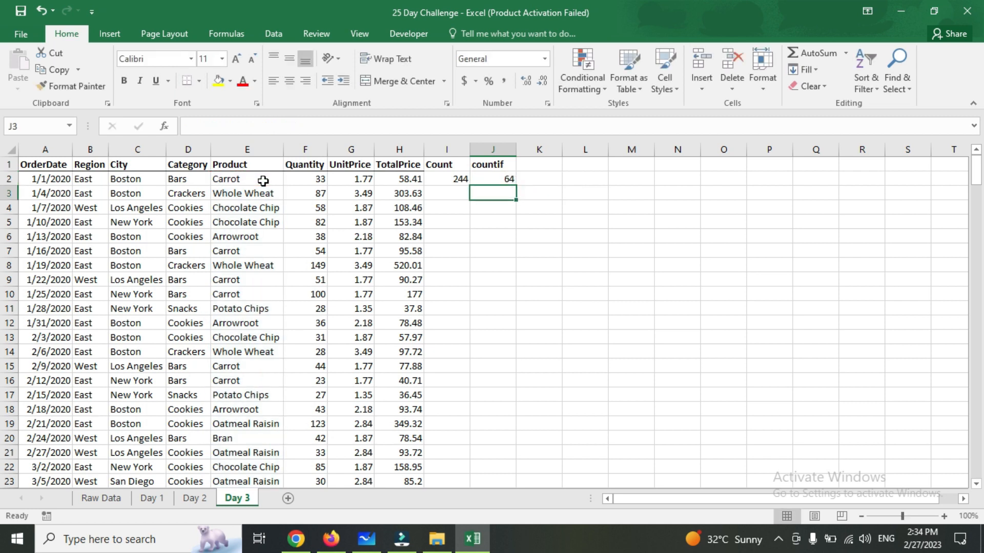
key("Up")
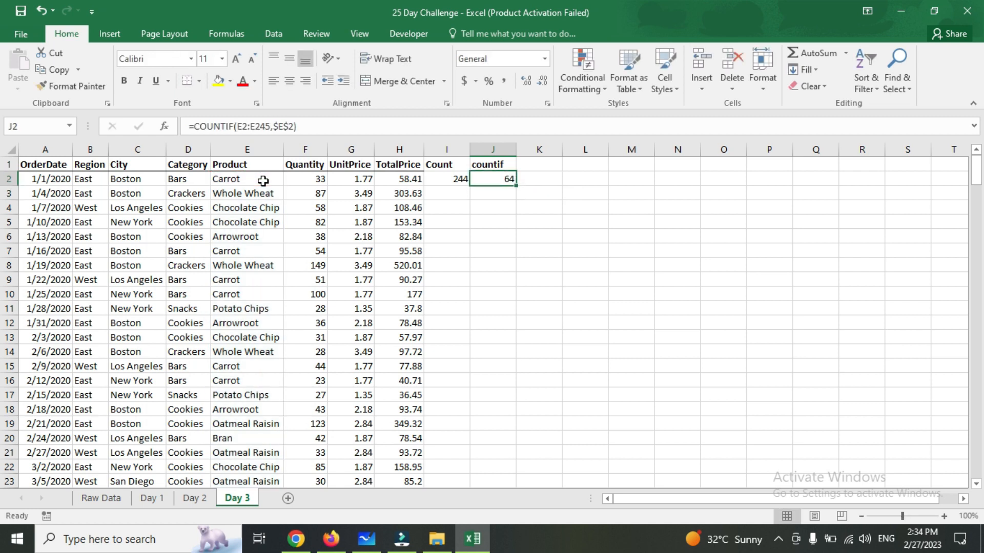
Turn on header filters and filter the Product column to show only Carrot.
key("Left")
key("Left")
key("Left")
key("Left")
key("Left")
key("Up")
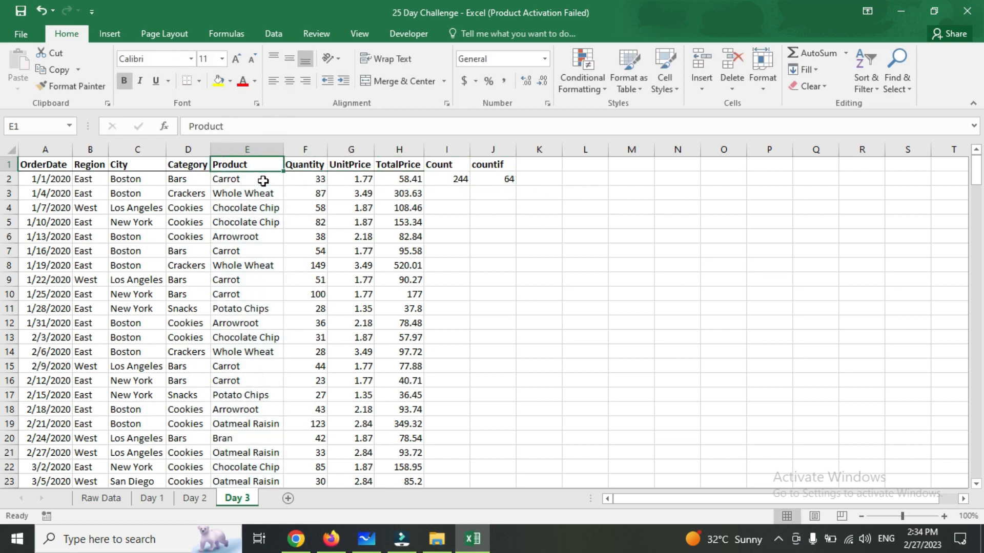
key("ctrl+shift+l")
key("alt+Down")
key("Down")
key("Down")
key("Down")
key("Down")
key("Down")
key("Down")
key("Down")
key("Down")
key("Down")
key("Up")
key("space")
key("Down")
key("Down")
key("Down")
key("Down")
key("space")
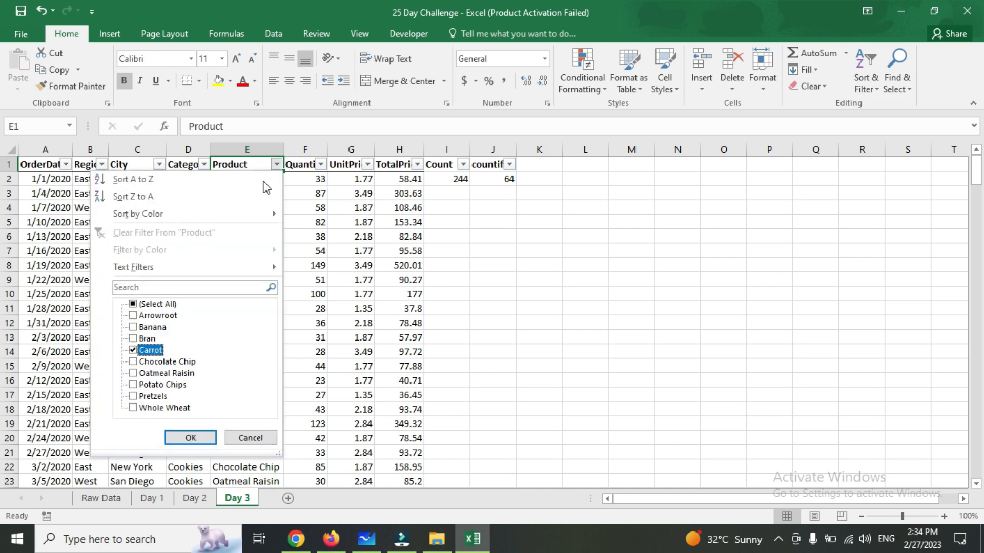
key("Return")
key("Down")
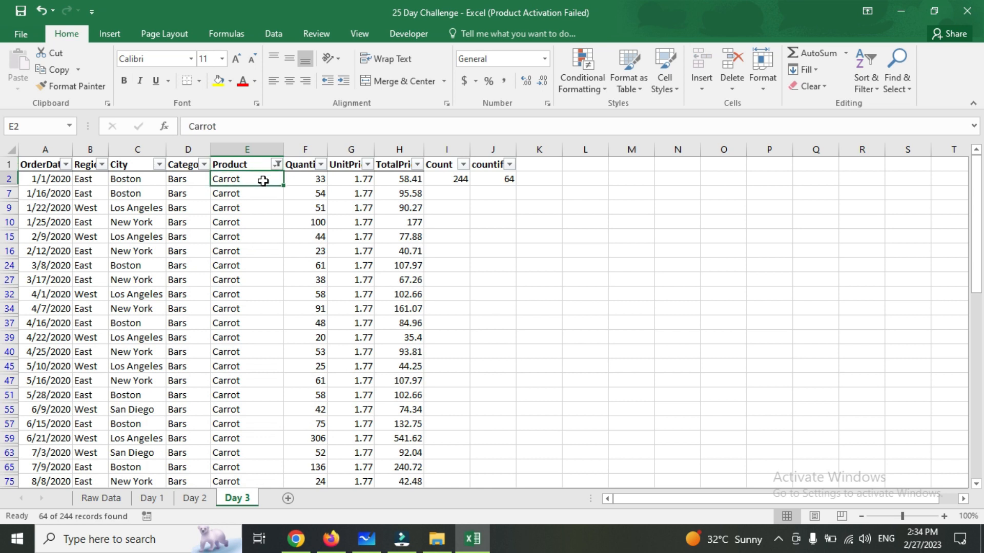
Select the filtered Carrot cells to check their count against J2, and remove the filters from the table.
key("ctrl+shift+Down")
key("Up")
key("Right")
key("Right")
key("Right")
key("Right")
key("Right")
key("ctrl+shift+l")
key("ctrl+shift+l")
key("ctrl+shift+l")
key("Down")
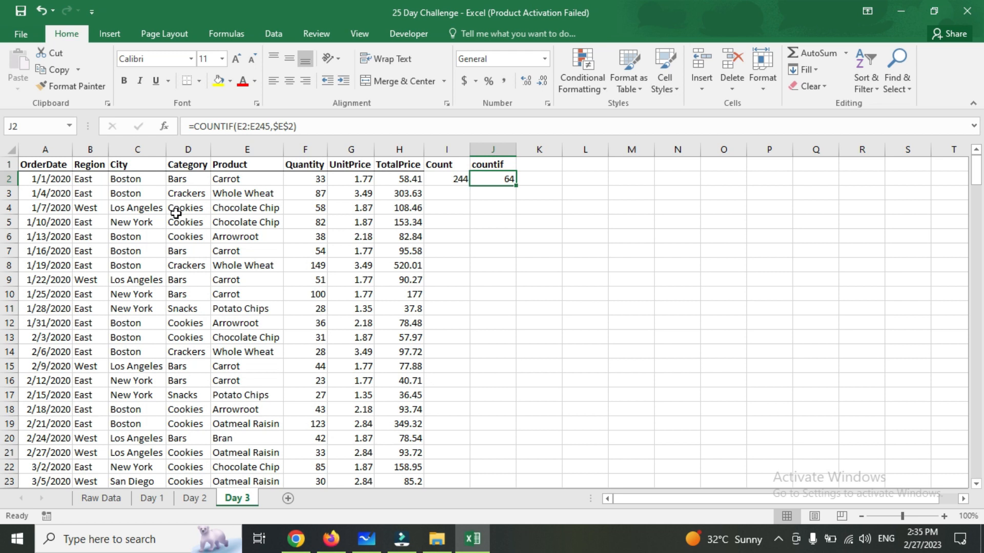
Select the Whole Wheat product in cell E3.
left_click(262, 192)
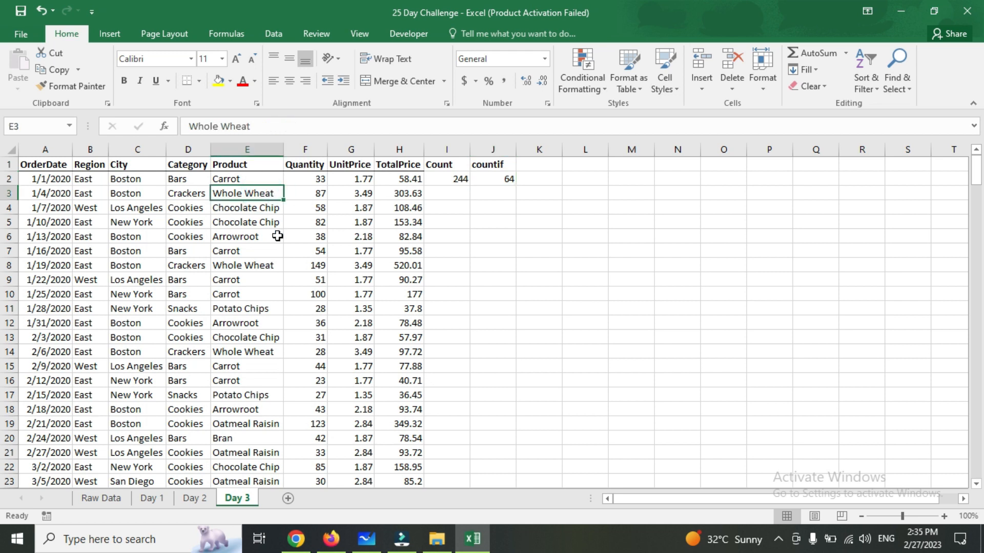